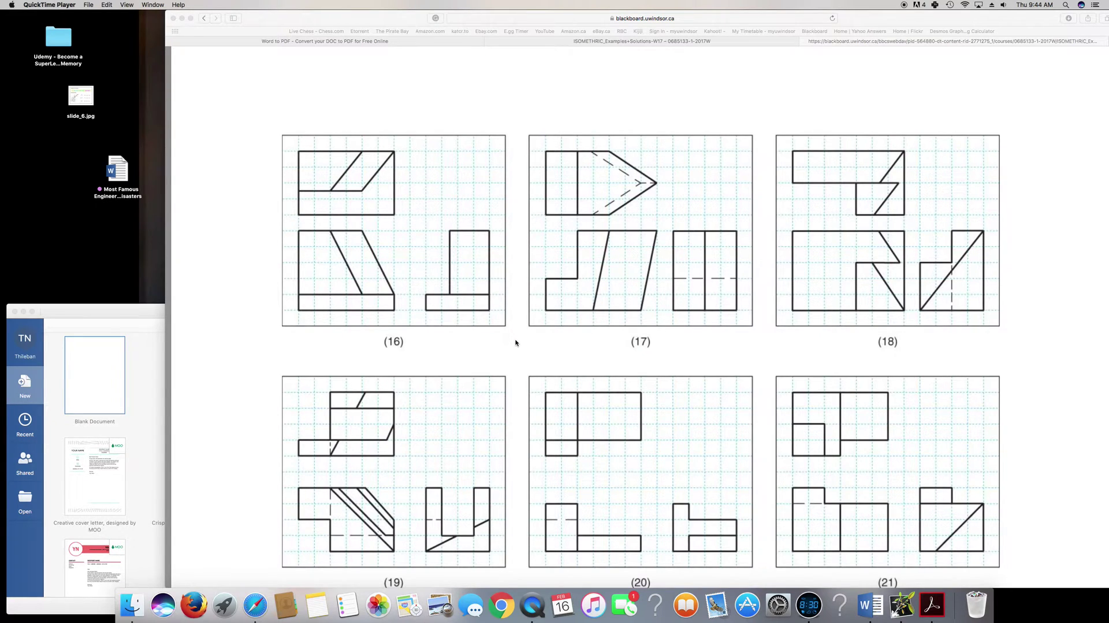
Scroll through the PDF in Safari to review the problem 16 views
{"action": "scroll", "coordinate": [505, 345], "scroll_direction": "up", "scroll_amount": 3}
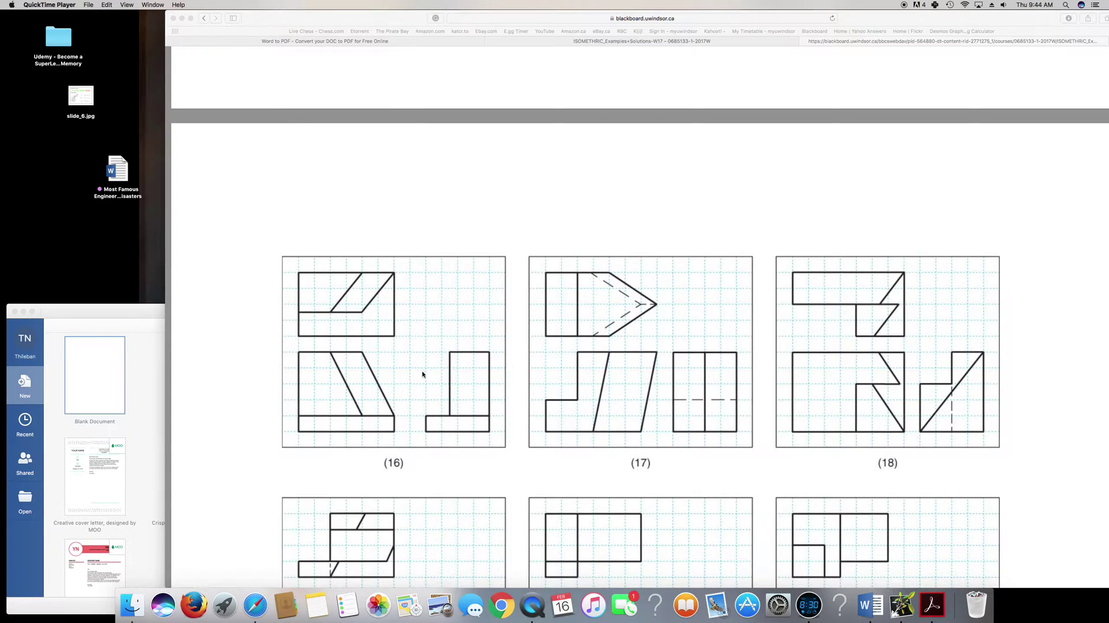
{"action": "scroll", "coordinate": [443, 442], "scroll_direction": "up", "scroll_amount": 3}
{"action": "scroll", "coordinate": [443, 442], "scroll_direction": "up", "scroll_amount": 5}
{"action": "scroll", "coordinate": [443, 442], "scroll_direction": "up", "scroll_amount": 5}
{"action": "scroll", "coordinate": [445, 446], "scroll_direction": "up", "scroll_amount": 5}
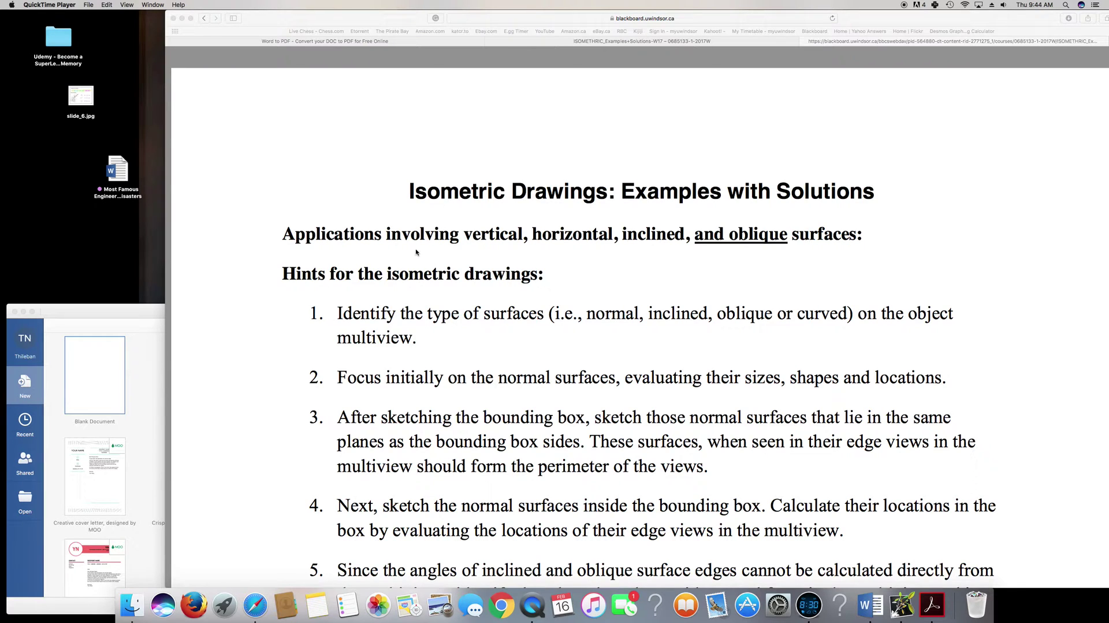
{"action": "scroll", "coordinate": [495, 320], "scroll_direction": "down", "scroll_amount": 1}
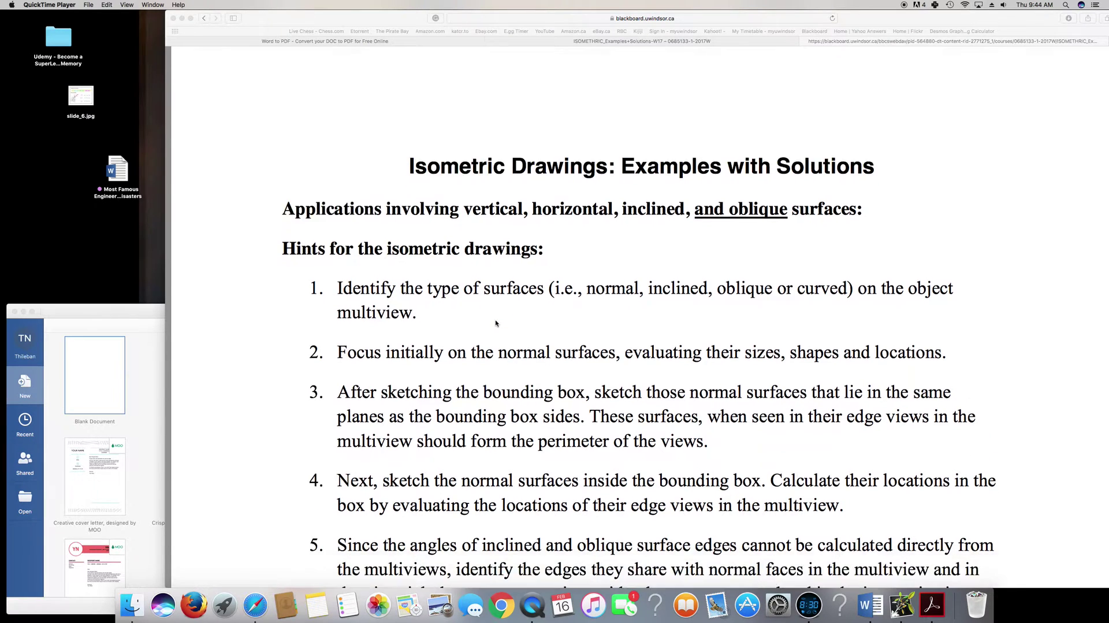
{"action": "scroll", "coordinate": [474, 312], "scroll_direction": "down", "scroll_amount": 1}
{"action": "scroll", "coordinate": [442, 303], "scroll_direction": "down", "scroll_amount": 2}
{"action": "scroll", "coordinate": [443, 309], "scroll_direction": "down", "scroll_amount": 2}
{"action": "scroll", "coordinate": [444, 309], "scroll_direction": "down", "scroll_amount": 5}
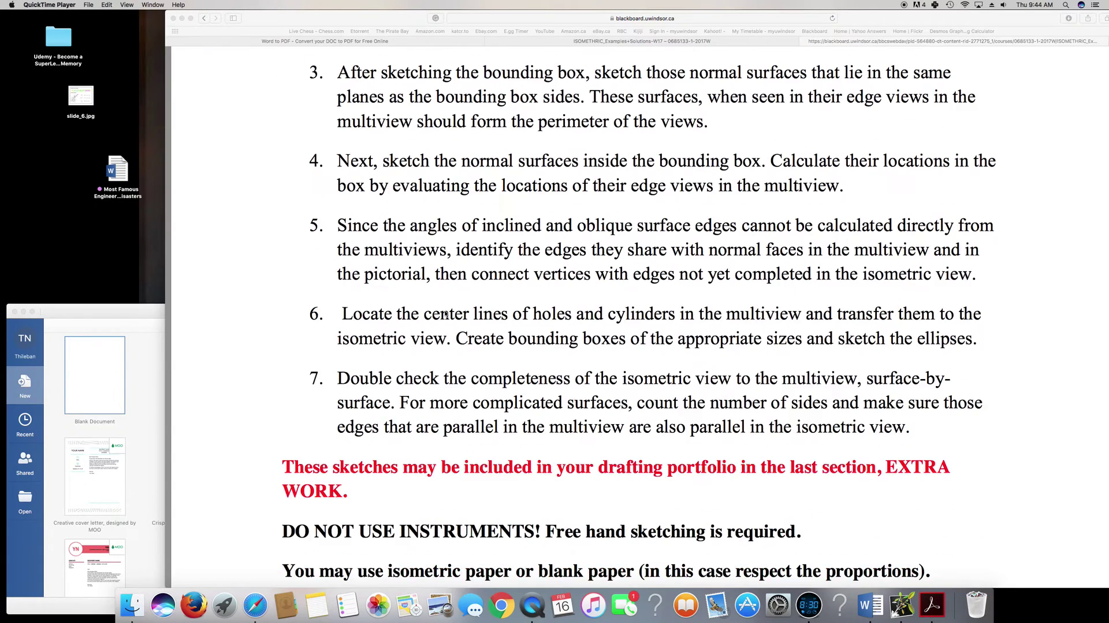
{"action": "scroll", "coordinate": [446, 315], "scroll_direction": "down", "scroll_amount": 5}
{"action": "scroll", "coordinate": [439, 315], "scroll_direction": "down", "scroll_amount": 3}
{"action": "scroll", "coordinate": [438, 316], "scroll_direction": "down", "scroll_amount": 6}
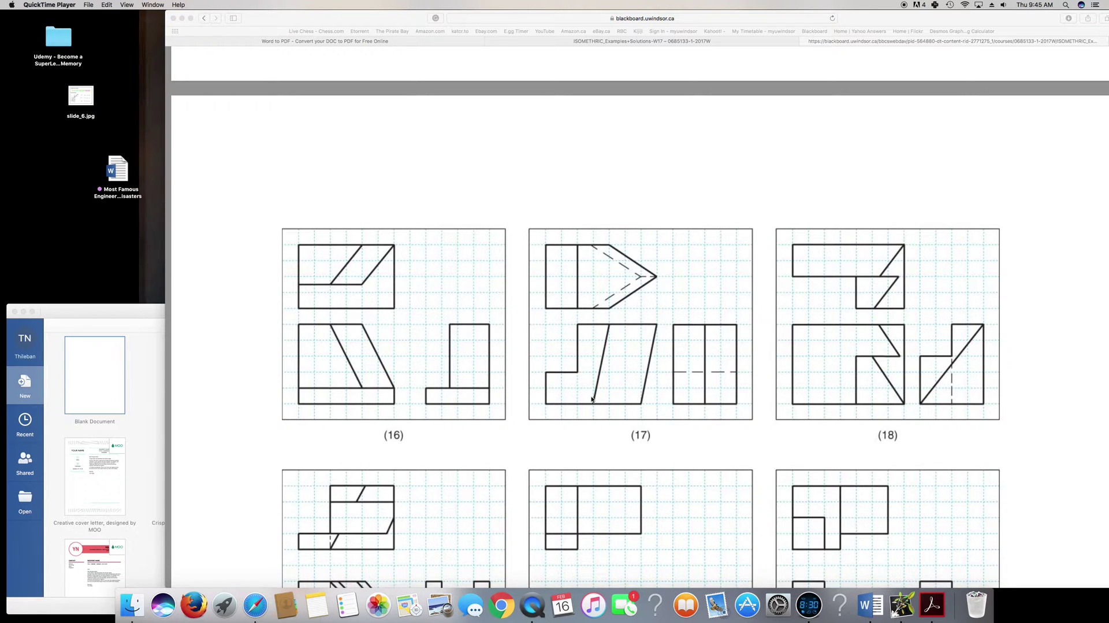
Launch SketchBook, dismiss the subscription offer, and position its window beside Safari
{"action": "left_click", "coordinate": [224, 605]}
{"action": "left_click", "coordinate": [753, 403]}
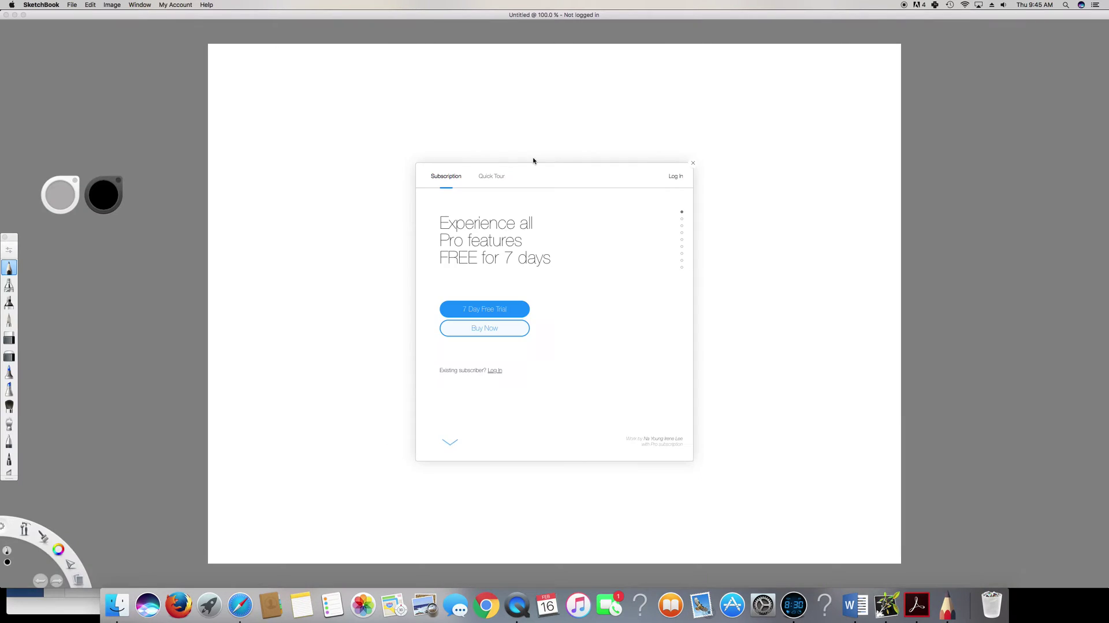
{"action": "left_click", "coordinate": [693, 163]}
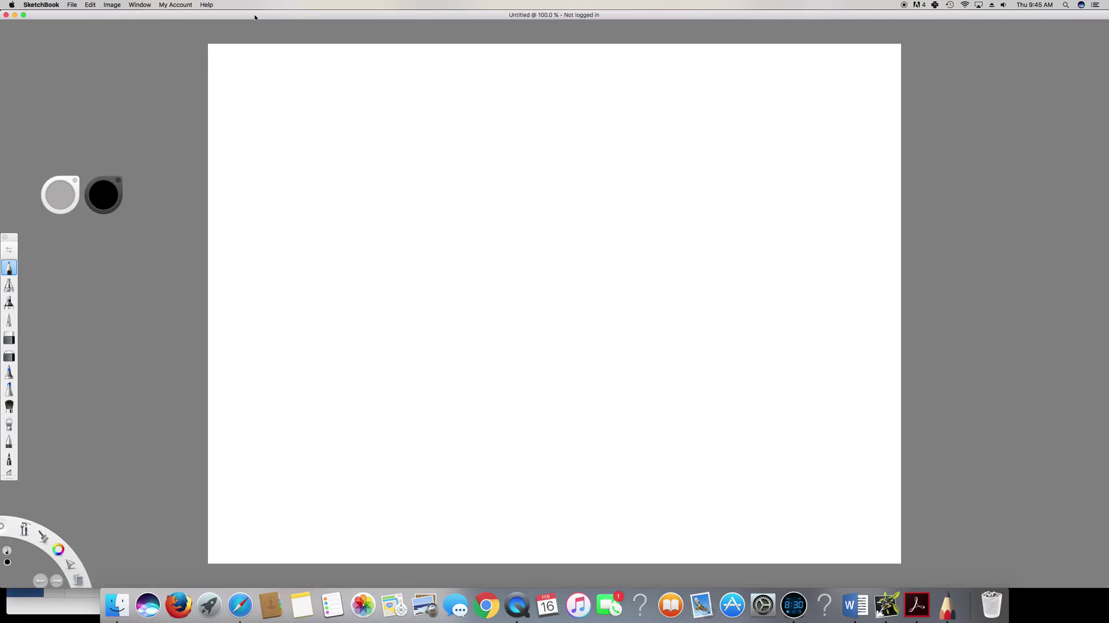
{"action": "double_click", "coordinate": [255, 17]}
{"action": "left_click_drag", "start_coordinate": [415, 21], "coordinate": [138, 21]}
{"action": "left_click", "coordinate": [868, 220]}
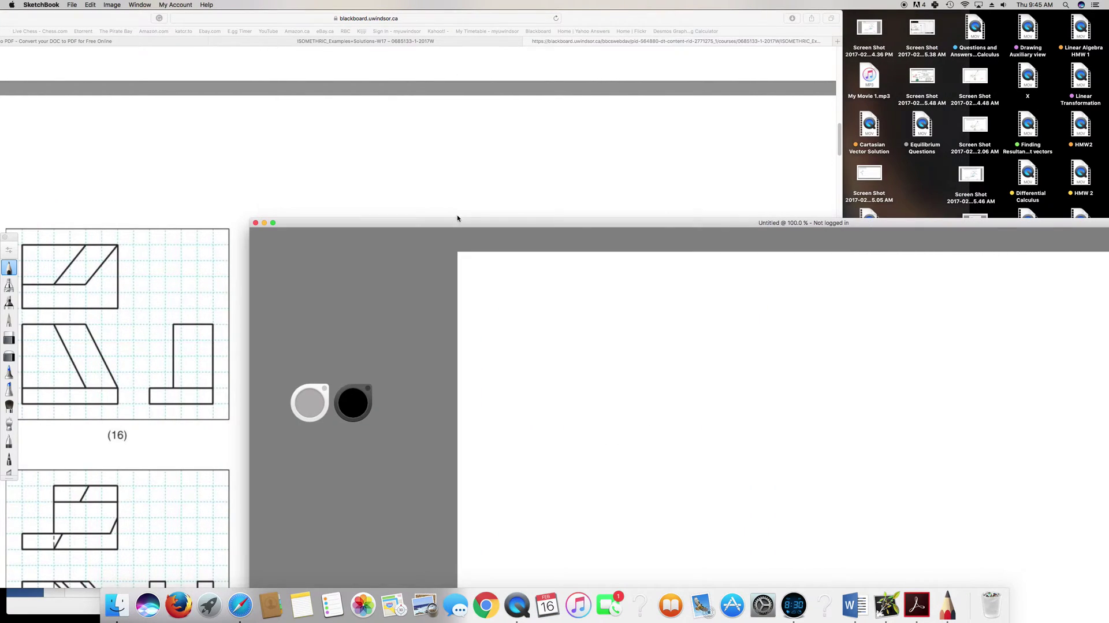
{"action": "left_click_drag", "start_coordinate": [488, 223], "coordinate": [586, 108]}
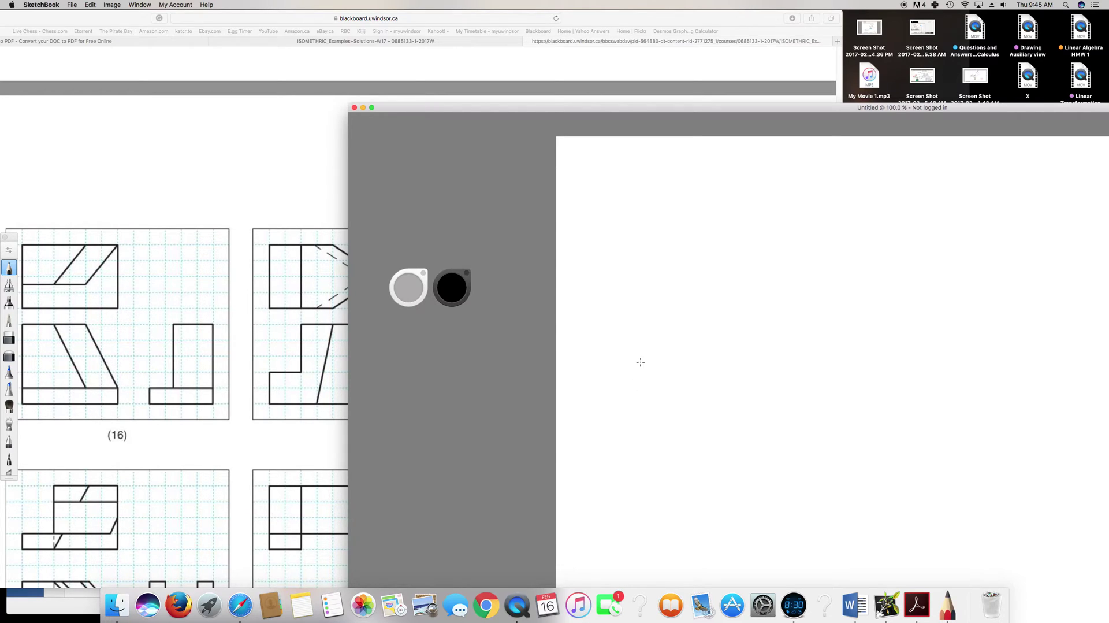
Draw an L-shaped horizontal-and-vertical test stroke, then shift the SketchBook window up-left
{"action": "left_click_drag", "start_coordinate": [636, 368], "coordinate": [732, 366]}
{"action": "left_click_drag", "start_coordinate": [637, 368], "coordinate": [635, 301]}
{"action": "left_click_drag", "start_coordinate": [491, 108], "coordinate": [404, 12]}
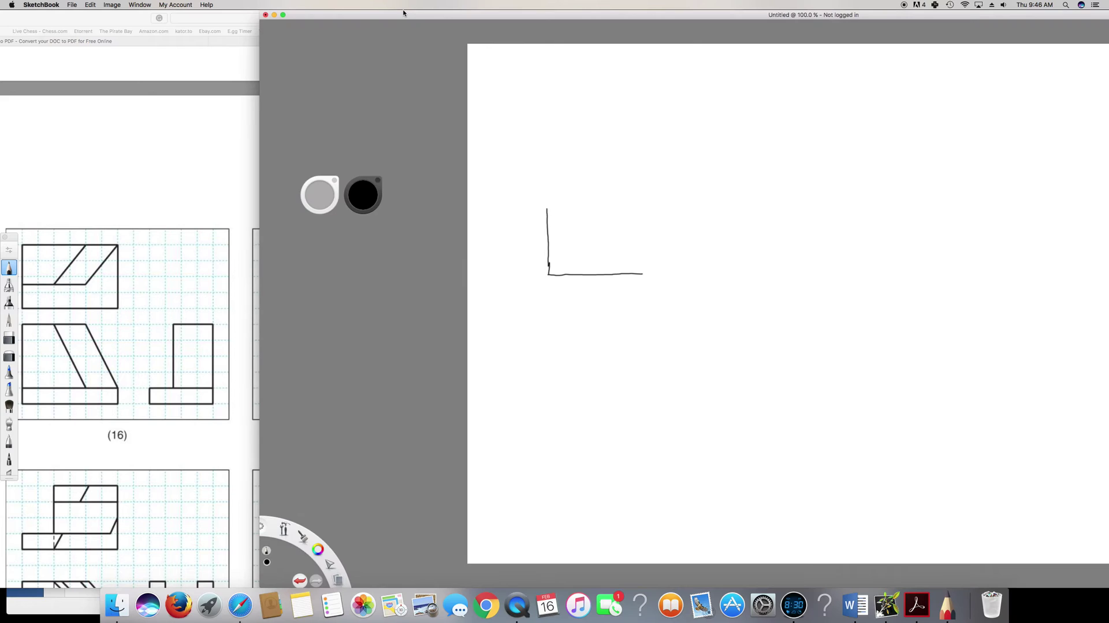
{"action": "left_click", "coordinate": [111, 5]}
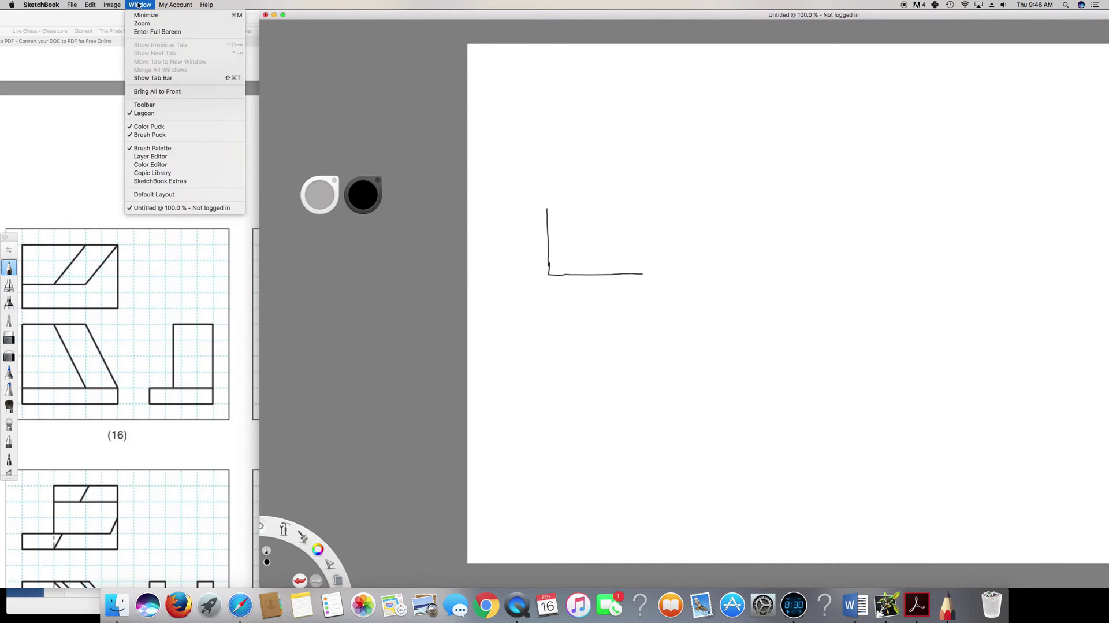
Restore the default layout, erase the L test strokes, and pencil the box's lower-left edge
{"action": "left_click", "coordinate": [184, 194]}
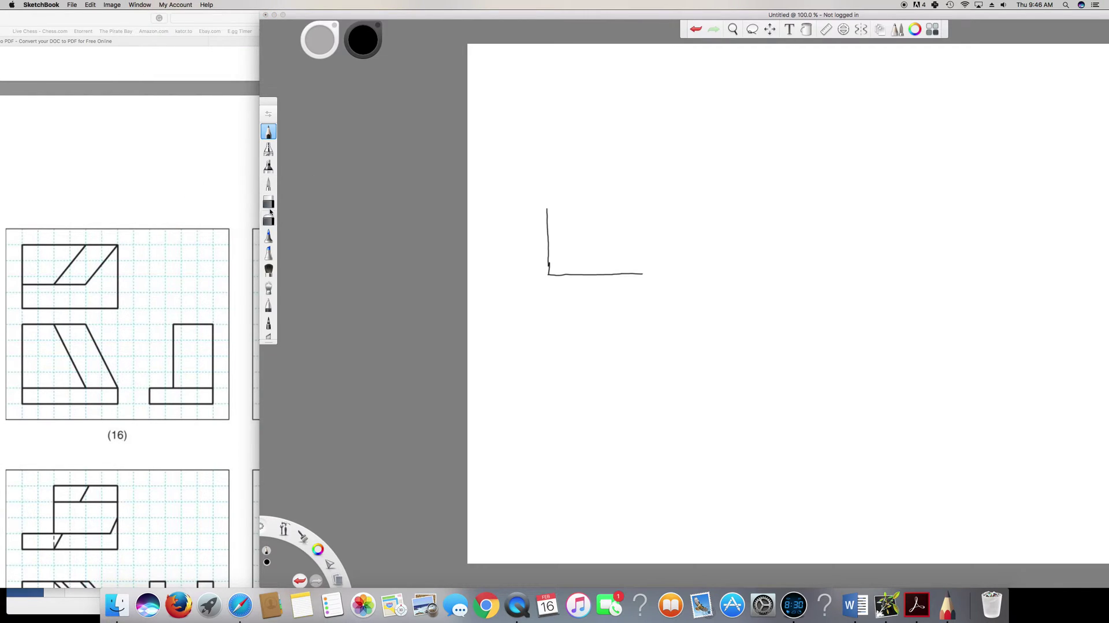
{"action": "left_click", "coordinate": [269, 218]}
{"action": "left_click", "coordinate": [269, 201]}
{"action": "mouse_move", "coordinate": [547, 207]}
{"action": "left_mouse_down"}
{"action": "mouse_move", "coordinate": [550, 274]}
{"action": "mouse_move", "coordinate": [643, 275]}
{"action": "left_mouse_up"}
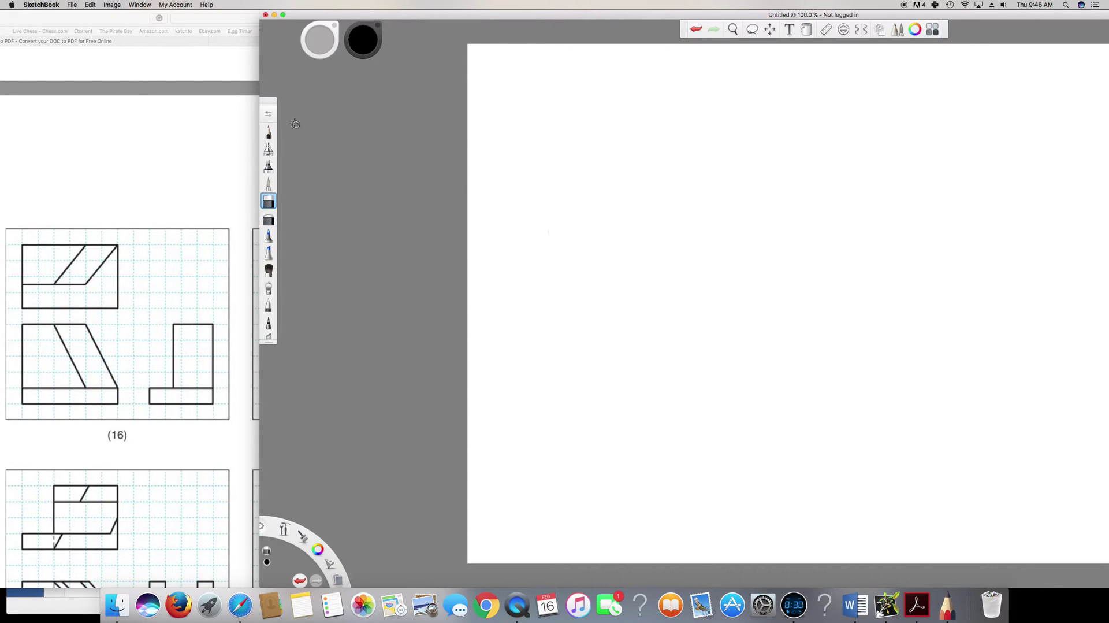
{"action": "left_click", "coordinate": [269, 132]}
{"action": "left_click_drag", "start_coordinate": [556, 241], "coordinate": [623, 271]}
Draw the box's bottom edges and its front and left vertical edges
{"action": "mouse_move", "coordinate": [622, 269]}
{"action": "left_mouse_down"}
{"action": "mouse_move", "coordinate": [667, 247]}
{"action": "mouse_move", "coordinate": [621, 271]}
{"action": "left_mouse_up"}
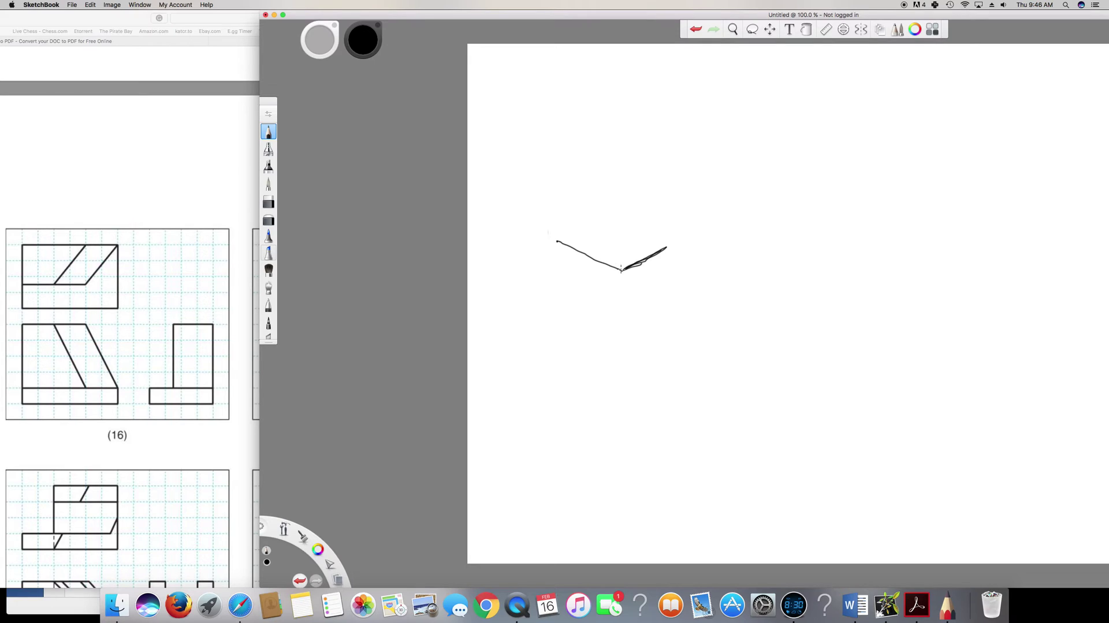
{"action": "mouse_move", "coordinate": [622, 270]}
{"action": "left_mouse_down"}
{"action": "mouse_move", "coordinate": [620, 199]}
{"action": "mouse_move", "coordinate": [624, 272]}
{"action": "left_mouse_up"}
{"action": "left_click_drag", "start_coordinate": [559, 241], "coordinate": [553, 237]}
{"action": "mouse_move", "coordinate": [552, 237]}
{"action": "left_mouse_down"}
{"action": "mouse_move", "coordinate": [551, 207]}
{"action": "mouse_move", "coordinate": [553, 238]}
{"action": "left_mouse_up"}
Draw the top-face edges and right vertical edge, plus a base-height line across the box
{"action": "left_click_drag", "start_coordinate": [548, 180], "coordinate": [620, 198]}
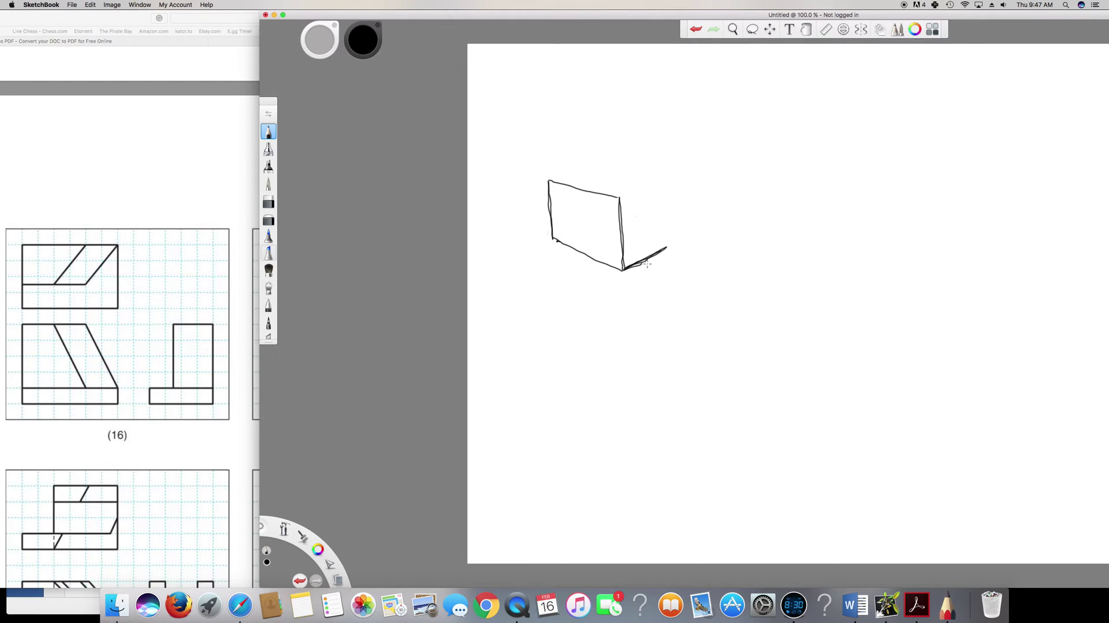
{"action": "left_click_drag", "start_coordinate": [620, 197], "coordinate": [658, 179]}
{"action": "left_click_drag", "start_coordinate": [662, 173], "coordinate": [670, 249]}
{"action": "left_click_drag", "start_coordinate": [550, 181], "coordinate": [586, 157]}
{"action": "left_click_drag", "start_coordinate": [590, 155], "coordinate": [655, 173]}
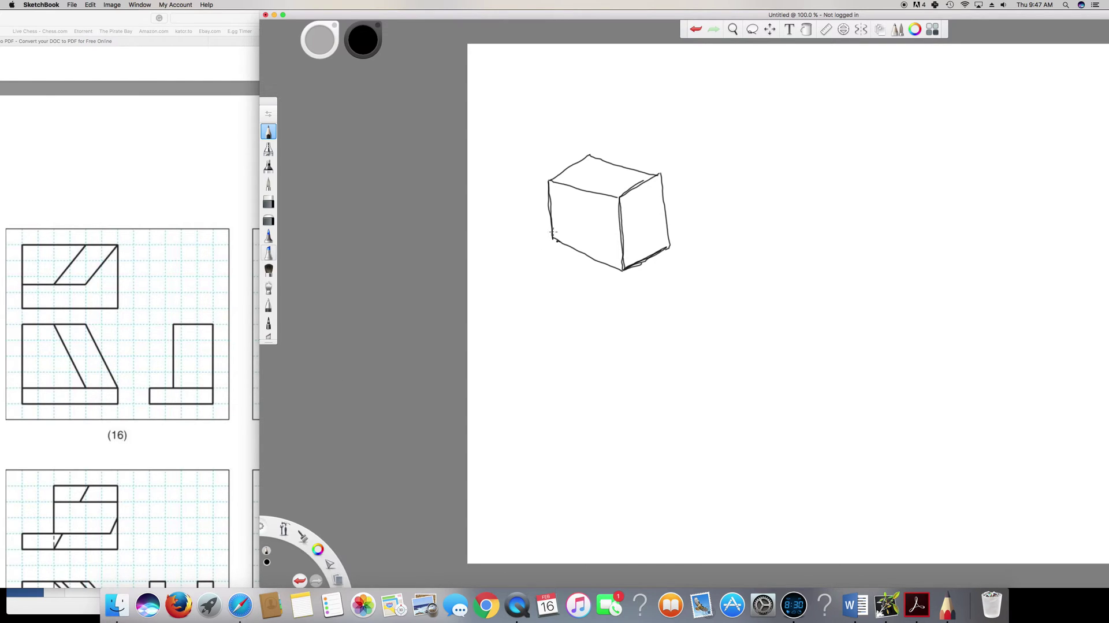
{"action": "mouse_move", "coordinate": [552, 227]}
{"action": "left_mouse_down"}
{"action": "mouse_move", "coordinate": [605, 249]}
{"action": "mouse_move", "coordinate": [666, 230]}
{"action": "left_mouse_up"}
Sketch the upright's inclined edges, its left vertical edge, and the base's top edge on the right face
{"action": "left_click", "coordinate": [576, 168]}
{"action": "left_click_drag", "start_coordinate": [576, 167], "coordinate": [599, 178]}
{"action": "left_click", "coordinate": [137, 287]}
{"action": "left_click_drag", "start_coordinate": [599, 179], "coordinate": [619, 232]}
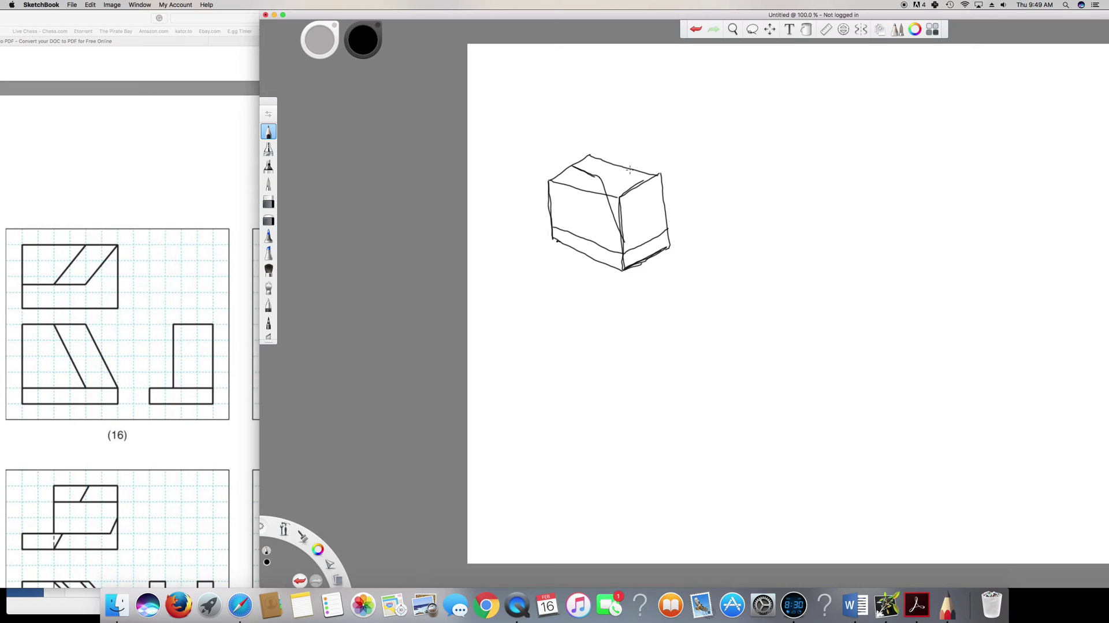
{"action": "mouse_move", "coordinate": [629, 170]}
{"action": "left_mouse_down"}
{"action": "mouse_move", "coordinate": [666, 229]}
{"action": "mouse_move", "coordinate": [572, 214]}
{"action": "mouse_move", "coordinate": [588, 222]}
{"action": "left_mouse_up"}
{"action": "left_click_drag", "start_coordinate": [571, 168], "coordinate": [576, 209]}
{"action": "left_click_drag", "start_coordinate": [624, 239], "coordinate": [668, 228]}
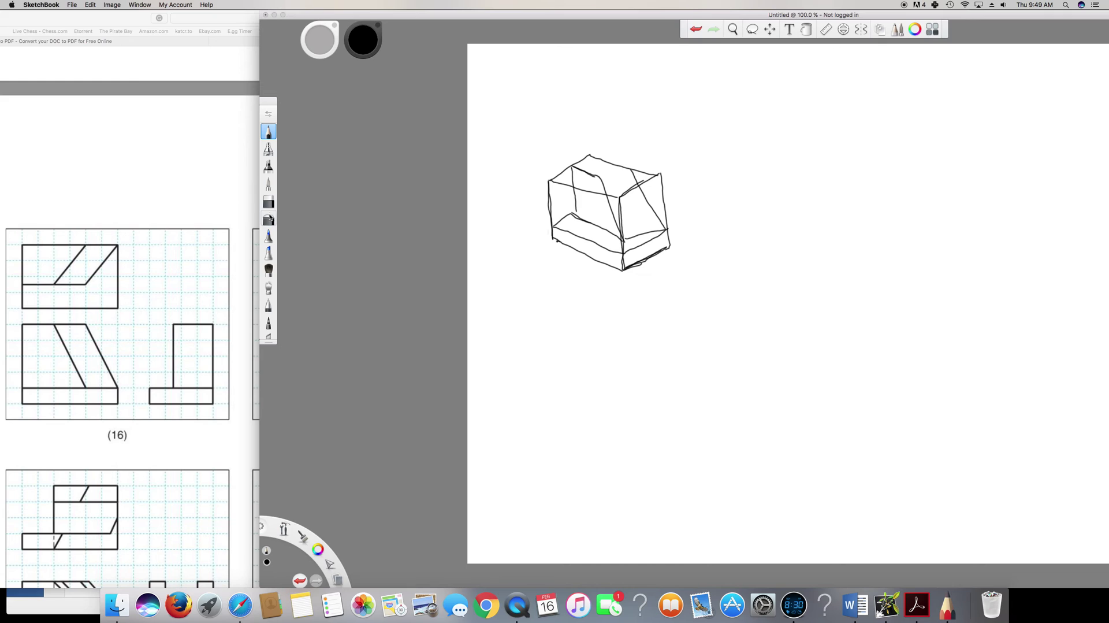
Erase the interior construction line and surplus upper-left box edges with the hard eraser
{"action": "left_click", "coordinate": [269, 219]}
{"action": "left_click", "coordinate": [270, 203]}
{"action": "mouse_move", "coordinate": [582, 192]}
{"action": "left_mouse_down"}
{"action": "mouse_move", "coordinate": [617, 197]}
{"action": "mouse_move", "coordinate": [621, 247]}
{"action": "mouse_move", "coordinate": [627, 192]}
{"action": "mouse_move", "coordinate": [655, 176]}
{"action": "mouse_move", "coordinate": [642, 172]}
{"action": "mouse_move", "coordinate": [658, 175]}
{"action": "mouse_move", "coordinate": [667, 225]}
{"action": "mouse_move", "coordinate": [660, 172]}
{"action": "mouse_move", "coordinate": [633, 188]}
{"action": "mouse_move", "coordinate": [658, 175]}
{"action": "left_mouse_up"}
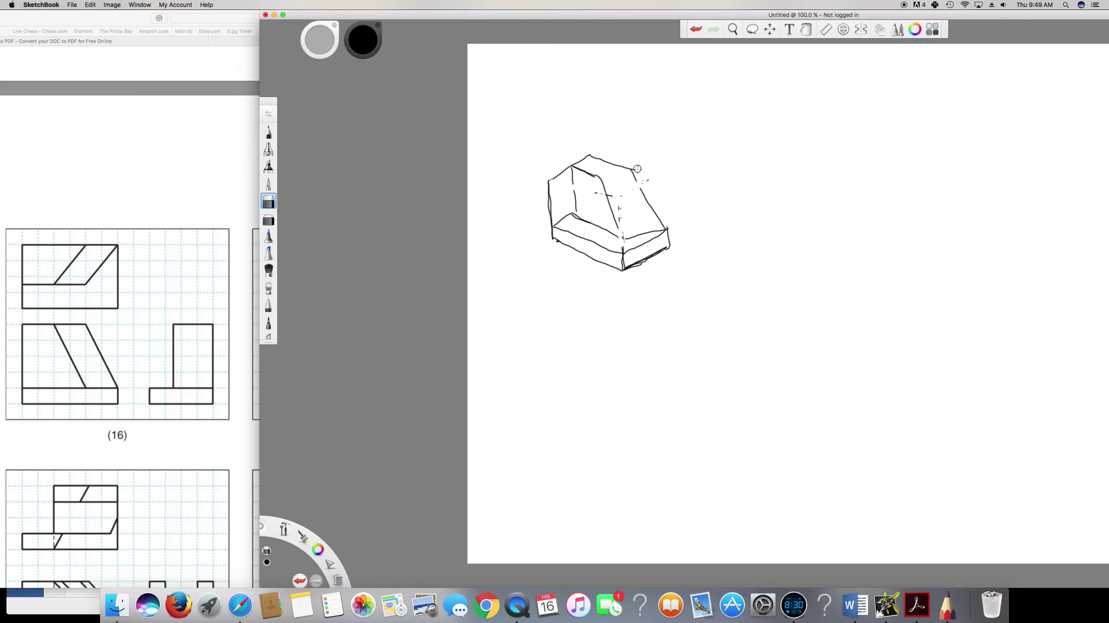
{"action": "mouse_move", "coordinate": [572, 177]}
{"action": "left_mouse_down"}
{"action": "mouse_move", "coordinate": [556, 177]}
{"action": "mouse_move", "coordinate": [551, 222]}
{"action": "mouse_move", "coordinate": [550, 183]}
{"action": "mouse_move", "coordinate": [610, 195]}
{"action": "mouse_move", "coordinate": [621, 220]}
{"action": "mouse_move", "coordinate": [621, 202]}
{"action": "left_mouse_up"}
Extend the slanted and vertical edges to the base and add the upright's top front edge
{"action": "left_click", "coordinate": [269, 131]}
{"action": "mouse_move", "coordinate": [616, 224]}
{"action": "left_mouse_down"}
{"action": "mouse_move", "coordinate": [622, 239]}
{"action": "mouse_move", "coordinate": [638, 233]}
{"action": "left_mouse_up"}
{"action": "left_click_drag", "start_coordinate": [635, 171], "coordinate": [643, 193]}
{"action": "left_click_drag", "start_coordinate": [576, 210], "coordinate": [577, 215]}
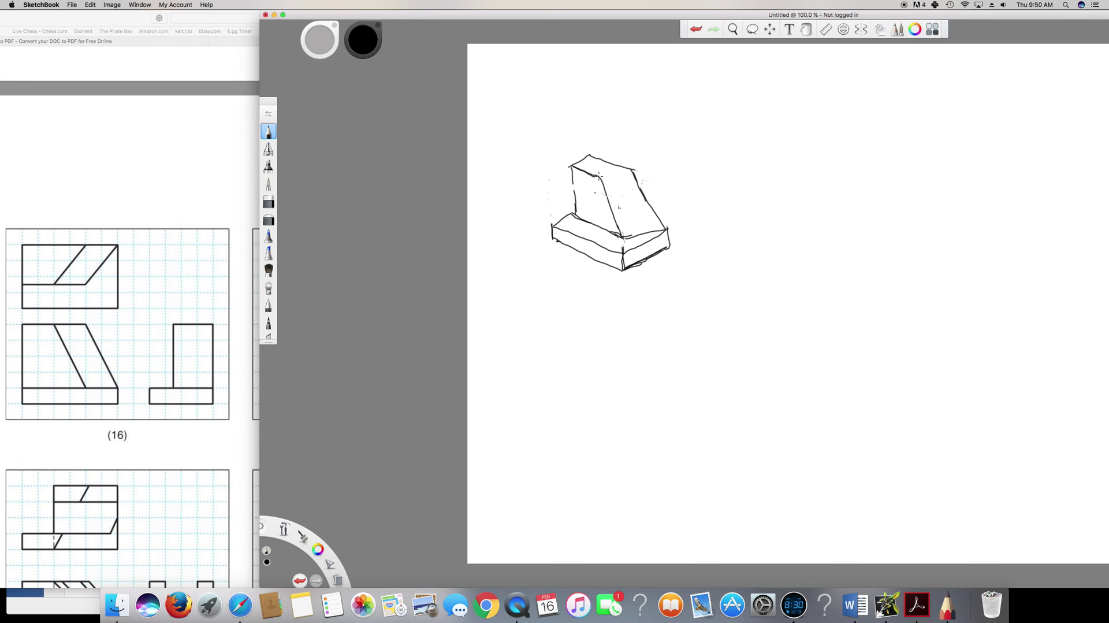
{"action": "left_click_drag", "start_coordinate": [601, 178], "coordinate": [633, 169]}
{"action": "scroll", "coordinate": [128, 399], "scroll_direction": "down", "scroll_amount": 5}
Scroll the PDF to the problem 16 isometric solution and place it beside the sketch
{"action": "scroll", "coordinate": [140, 406], "scroll_direction": "down", "scroll_amount": 10}
{"action": "scroll", "coordinate": [143, 407], "scroll_direction": "down", "scroll_amount": 10}
{"action": "scroll", "coordinate": [144, 404], "scroll_direction": "down", "scroll_amount": 10}
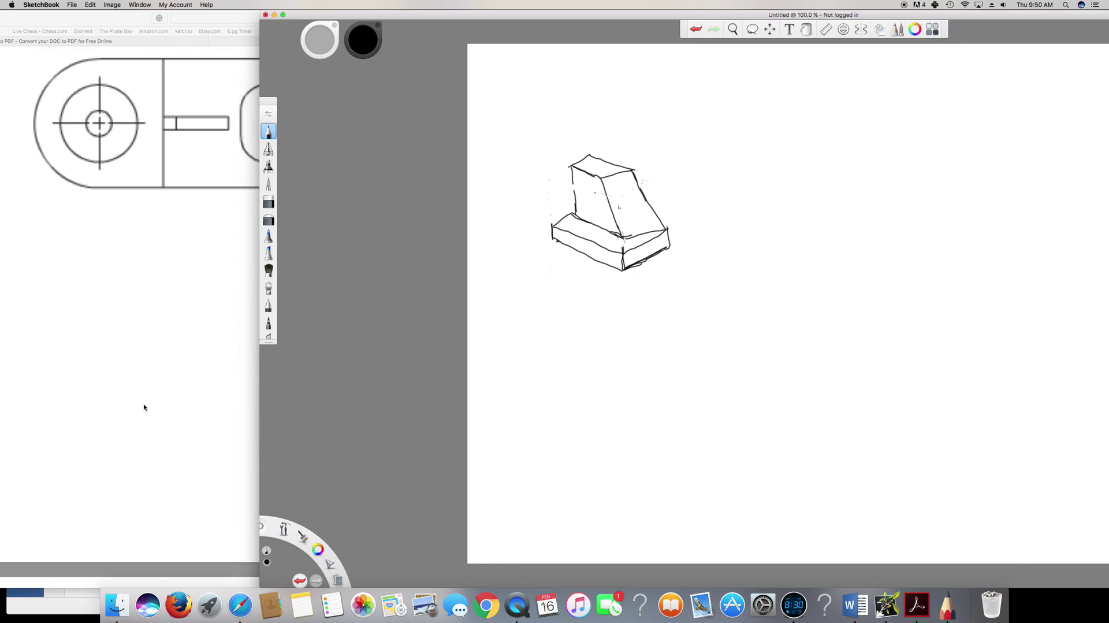
{"action": "scroll", "coordinate": [143, 406], "scroll_direction": "down", "scroll_amount": 10}
{"action": "scroll", "coordinate": [142, 406], "scroll_direction": "up", "scroll_amount": 5}
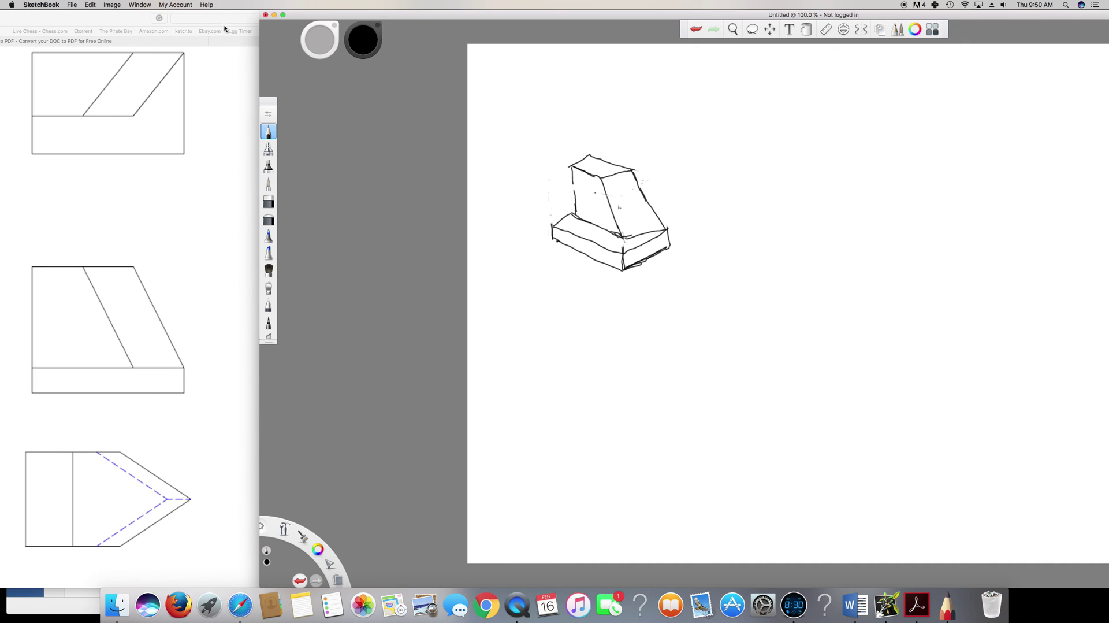
{"action": "left_click_drag", "start_coordinate": [145, 26], "coordinate": [11, 33]}
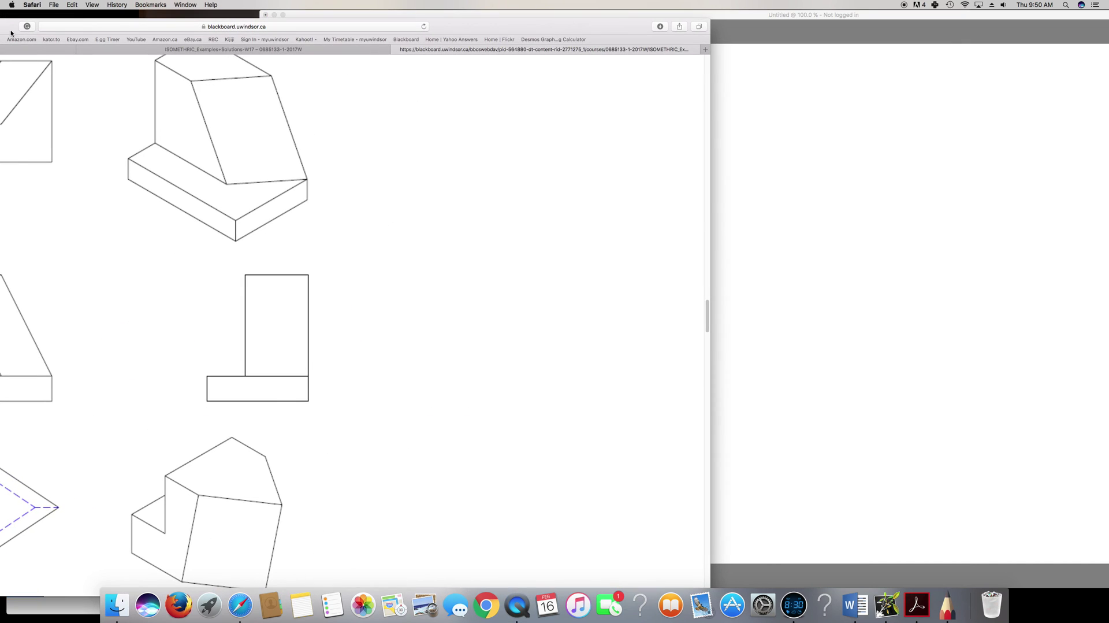
{"action": "left_click", "coordinate": [894, 183]}
{"action": "left_click_drag", "start_coordinate": [443, 23], "coordinate": [520, 12]}
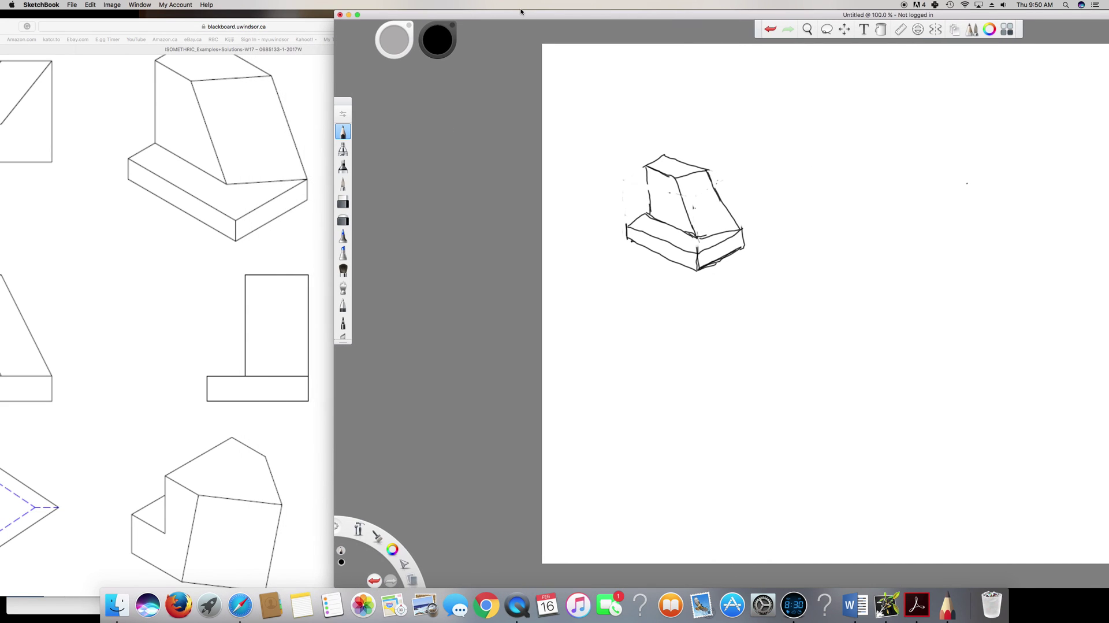